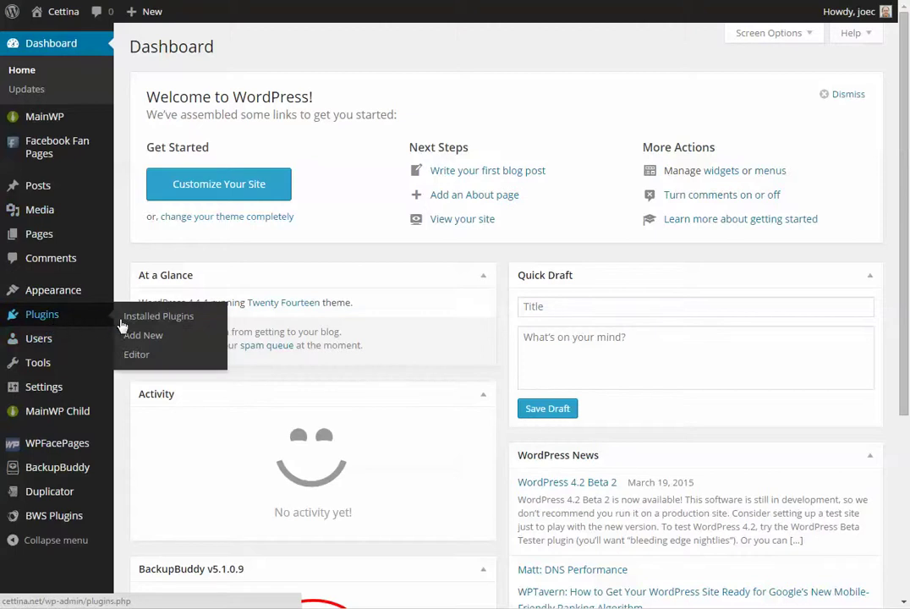
# Scroll through Installed Plugins to review the MainWP extensions, then go to the MainWP Dashboard
pyautogui.click(146, 321)
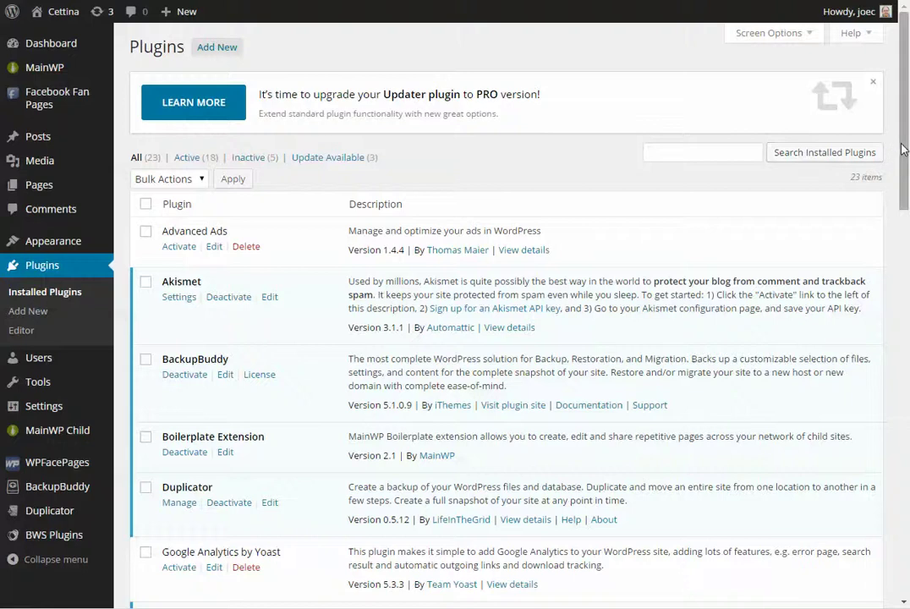
pyautogui.moveTo(905, 151); pyautogui.dragTo(903, 318)
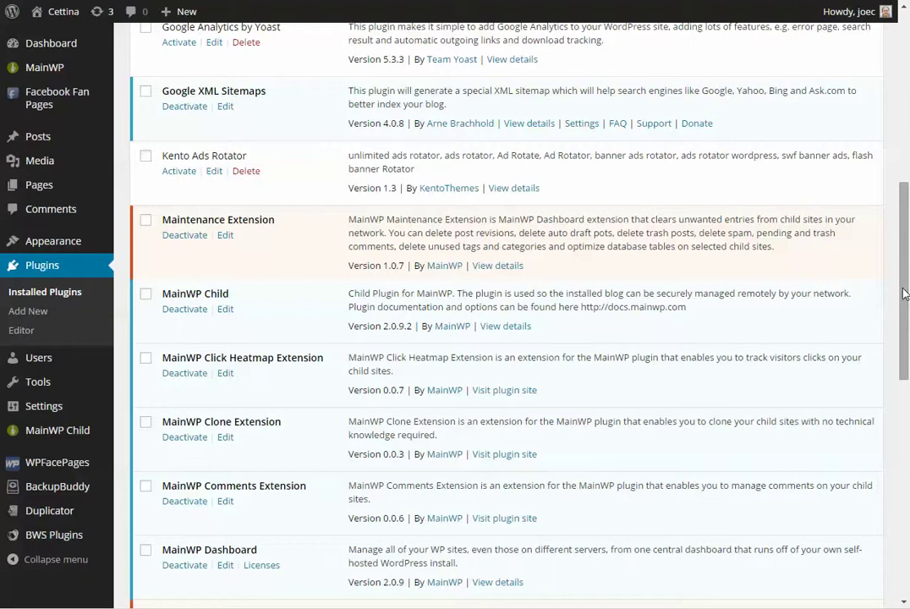
pyautogui.moveTo(903, 293); pyautogui.dragTo(901, 368)
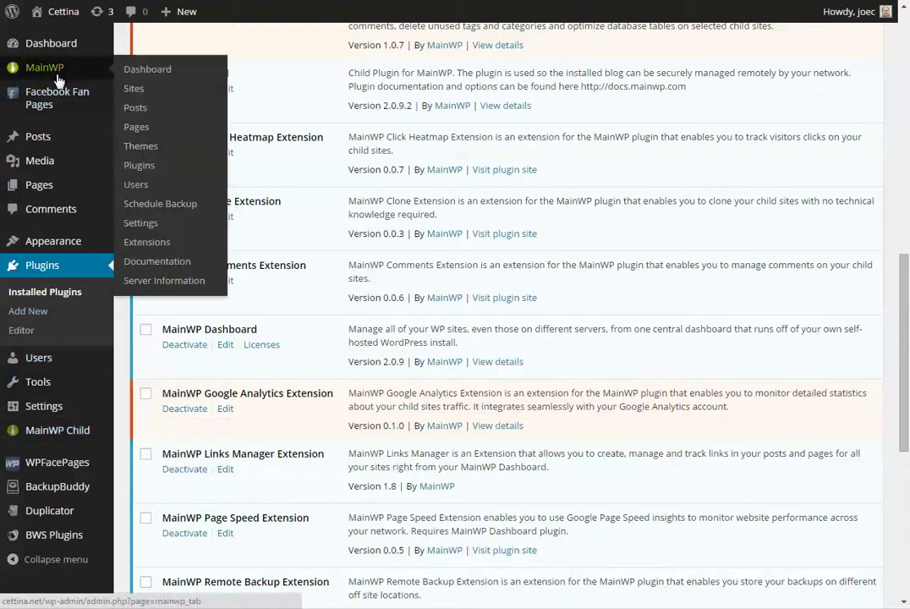
pyautogui.moveTo(44, 68)
pyautogui.click(142, 74)
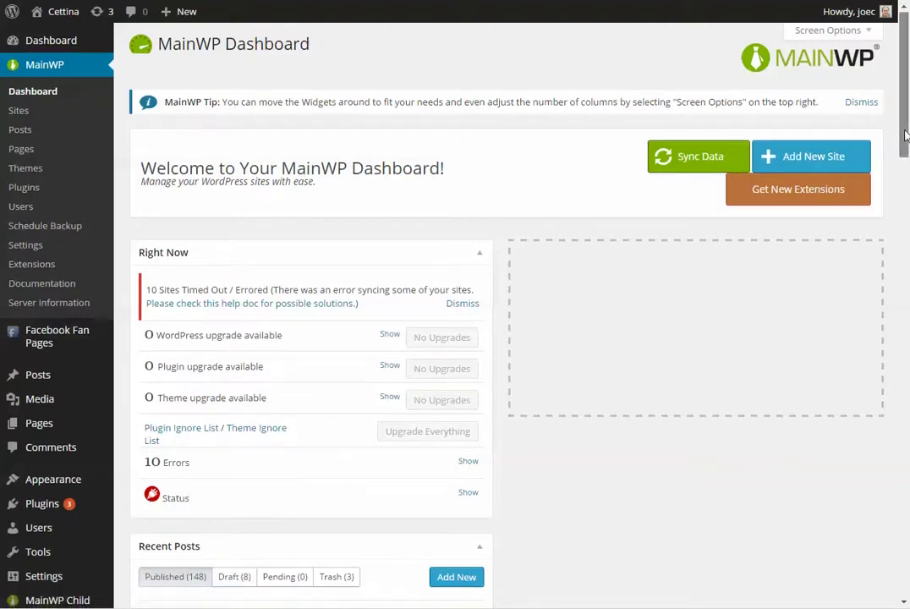
# Scroll down the dashboard widgets and run Fix All on the security issue
pyautogui.scroll(-3, 903, 205)
pyautogui.moveTo(904, 205); pyautogui.dragTo(882, 335)
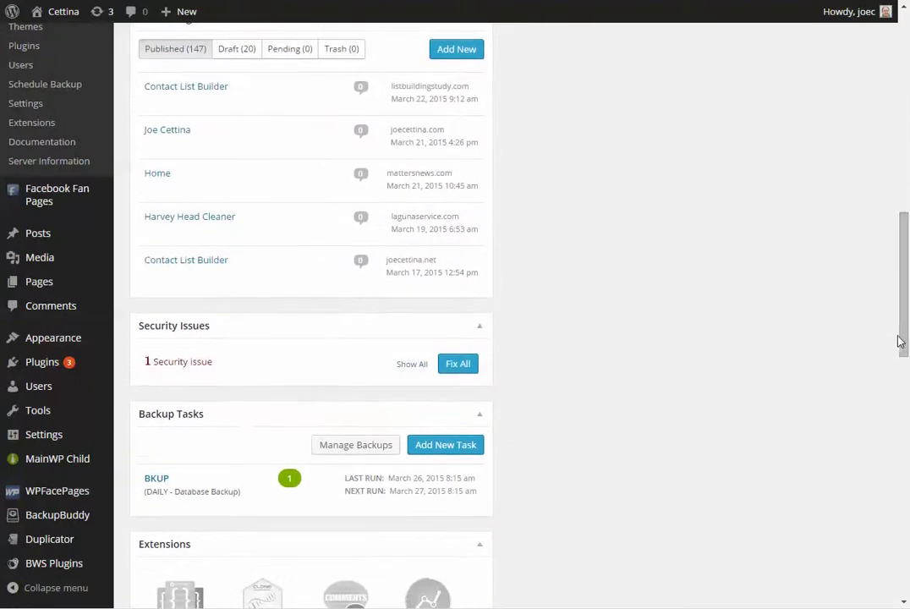
pyautogui.moveTo(903, 291); pyautogui.dragTo(897, 325)
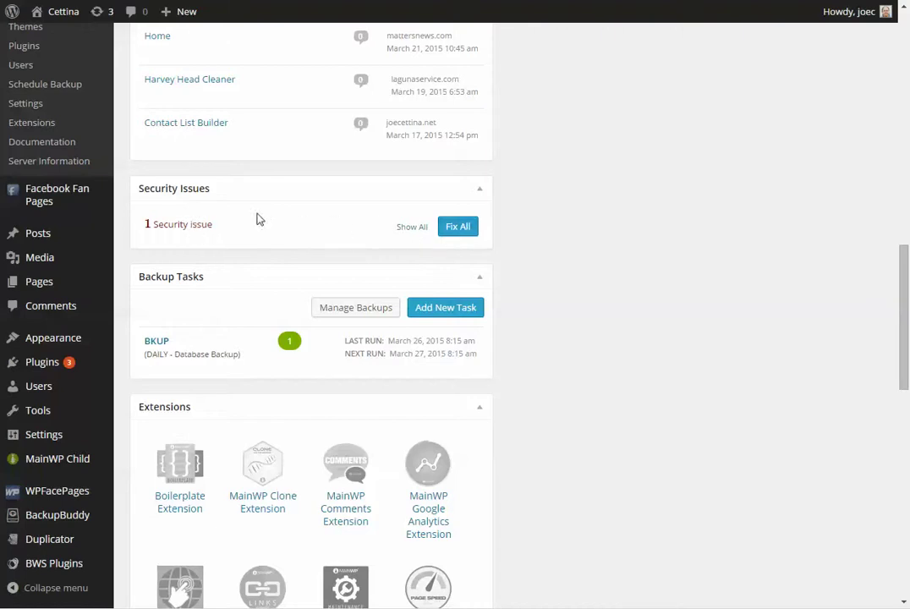
pyautogui.click(458, 233)
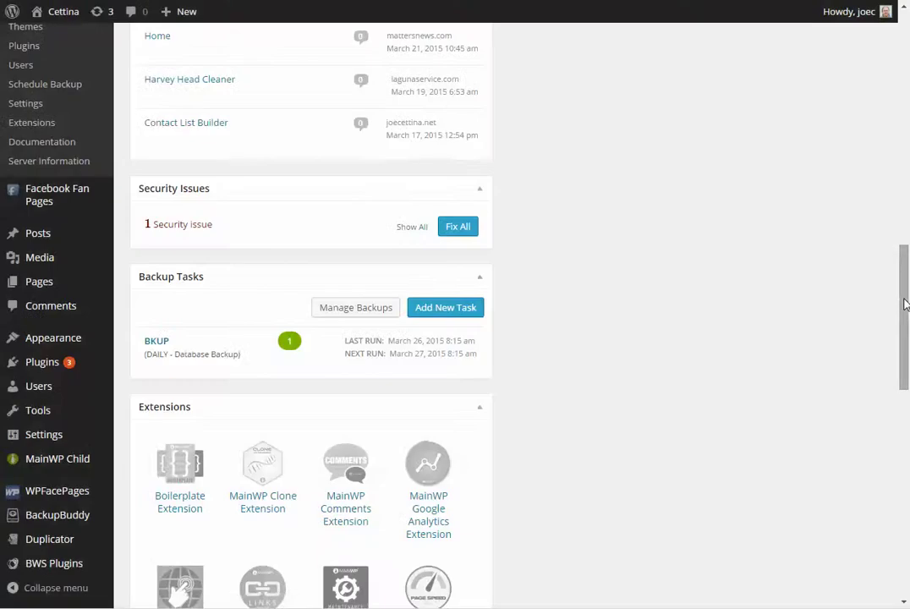
# Review the remaining widgets, including 48 sites and the daily database backup, and return to the top
pyautogui.moveTo(904, 304)
pyautogui.mouseDown()
pyautogui.moveTo(899, 373)
pyautogui.moveTo(900, 364)
pyautogui.mouseUp()
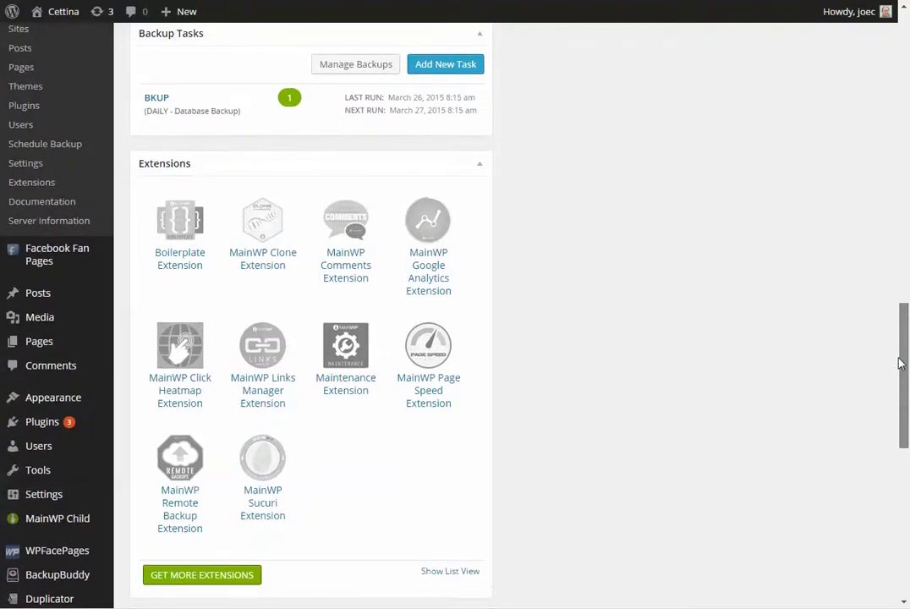
pyautogui.moveTo(900, 365); pyautogui.dragTo(898, 399)
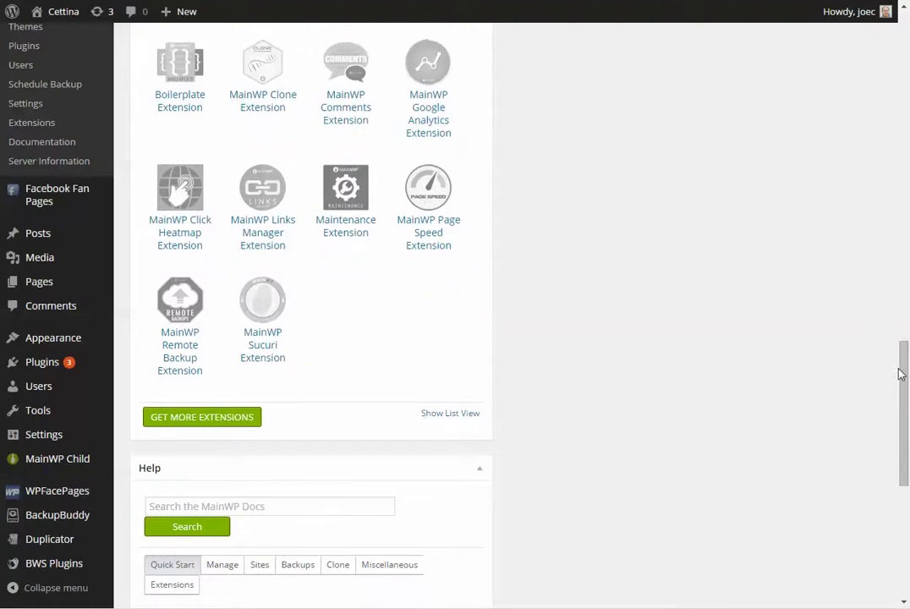
pyautogui.moveTo(896, 407); pyautogui.dragTo(907, 495)
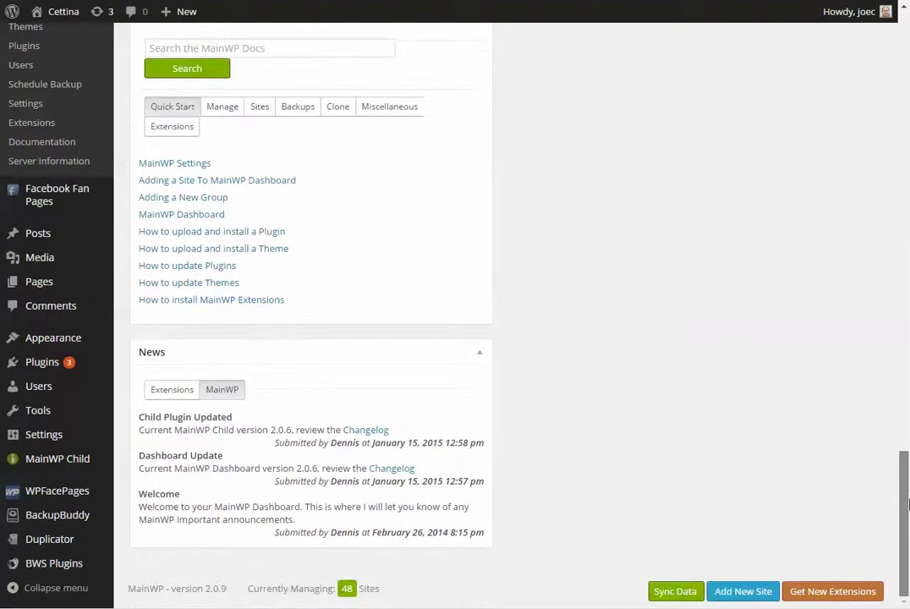
pyautogui.moveTo(908, 504); pyautogui.dragTo(906, 31)
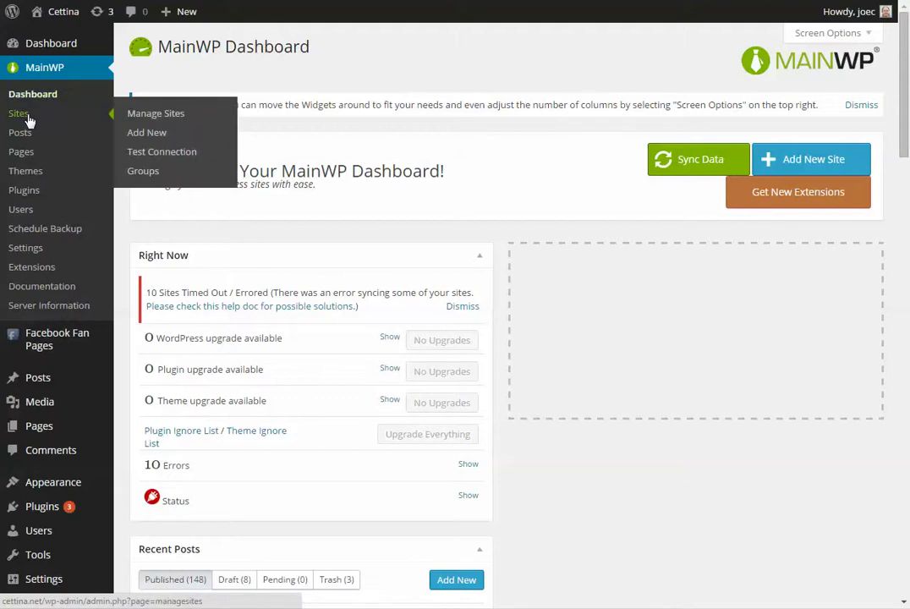
# Scroll through the Manage Sites table of child sites, then go to MainWP Plugins
pyautogui.click(146, 115)
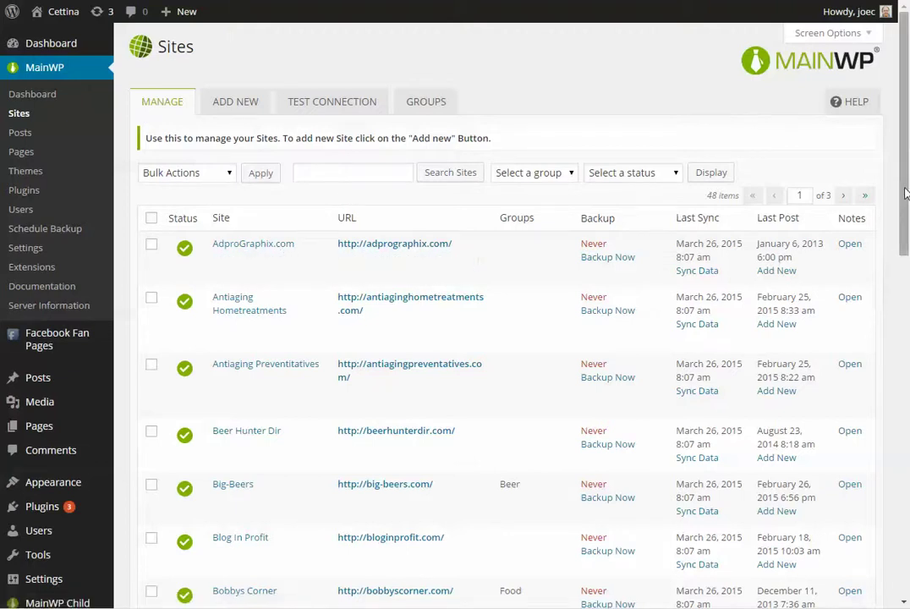
pyautogui.moveTo(906, 193); pyautogui.dragTo(907, 440)
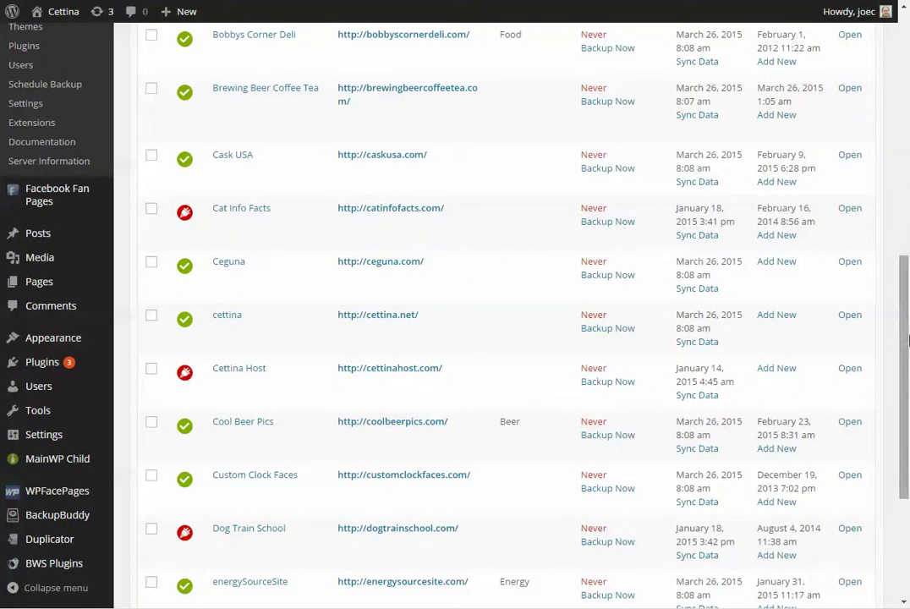
pyautogui.moveTo(905, 342); pyautogui.dragTo(892, 444)
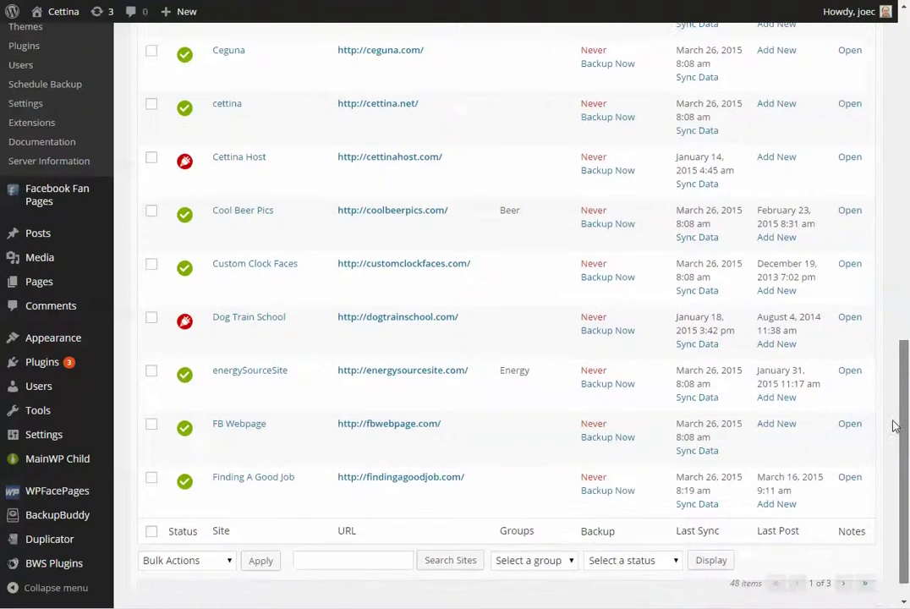
pyautogui.moveTo(892, 444); pyautogui.dragTo(890, 68)
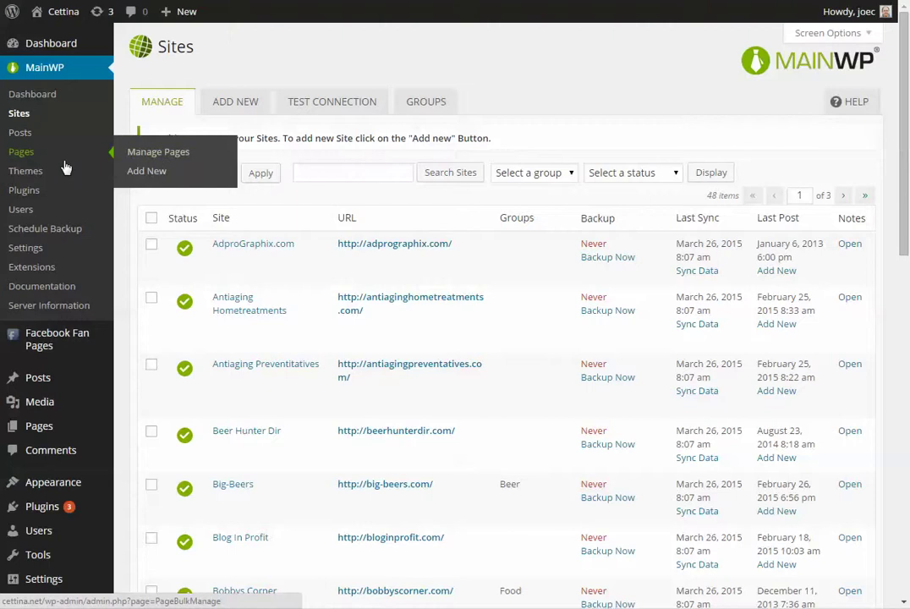
pyautogui.moveTo(24, 190)
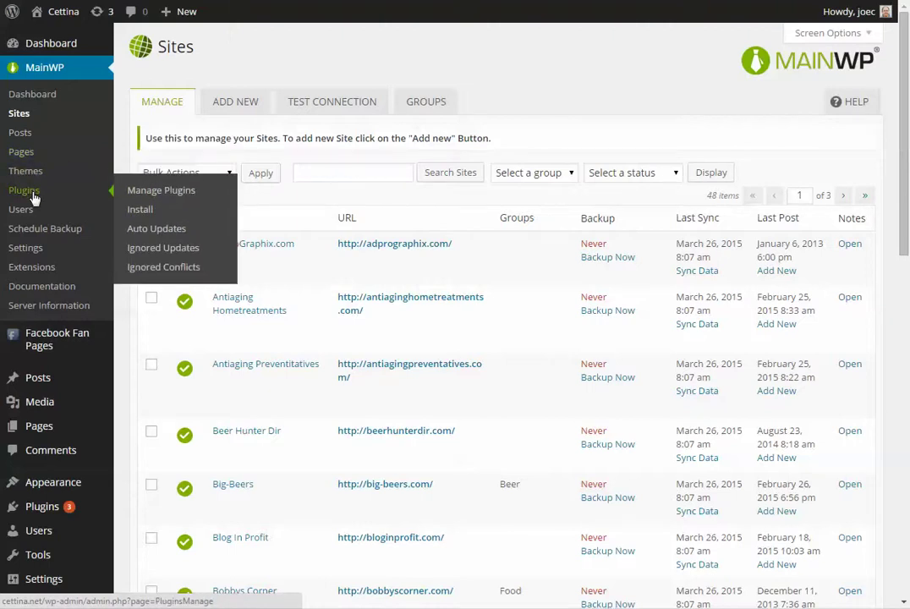
pyautogui.click(34, 198)
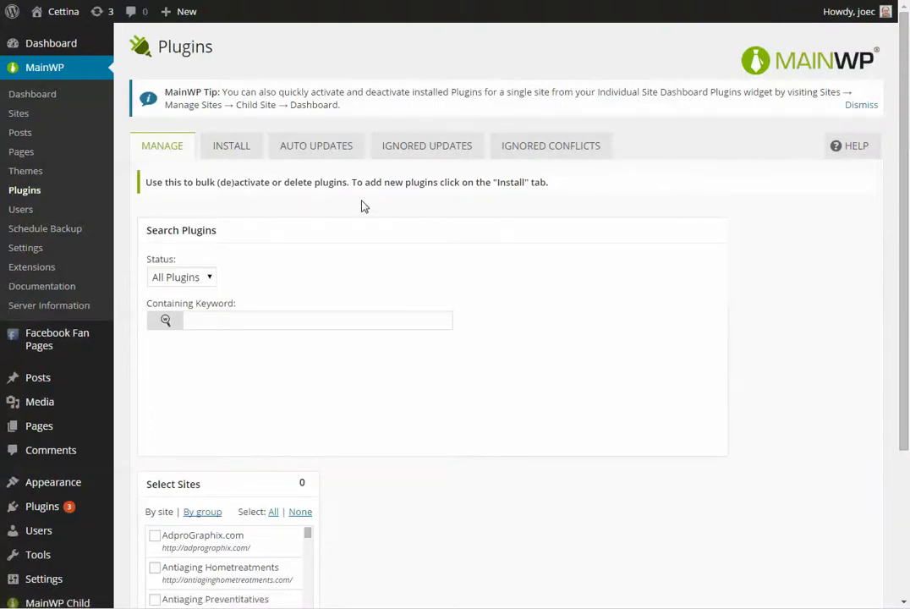
# Switch to the Install tab and start entering a plugin search term
pyautogui.click(224, 148)
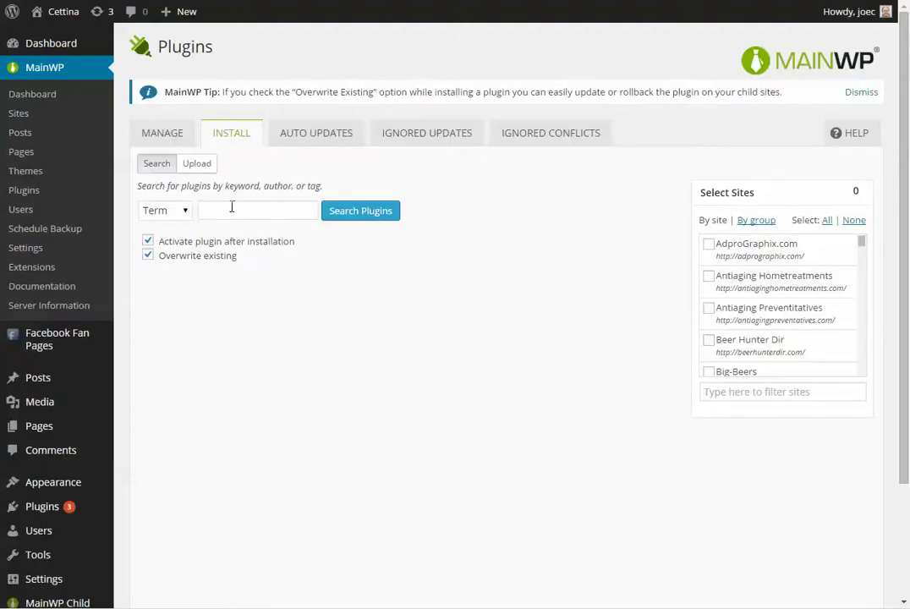
pyautogui.click(241, 210)
pyautogui.write('w')
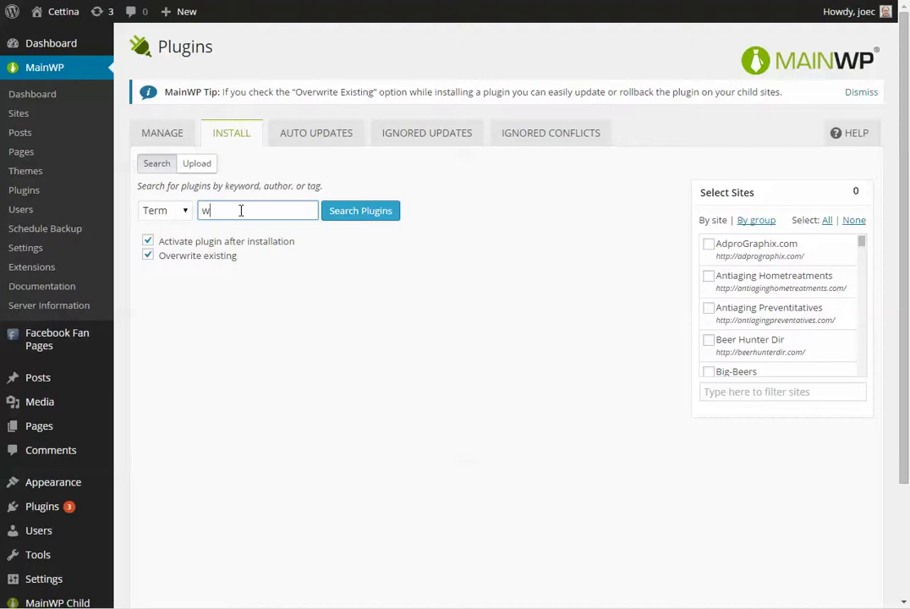
# Search the plugin repository for 'wp', listing 17,936 results across 598 pages
pyautogui.write('p')
pyautogui.click(364, 219)
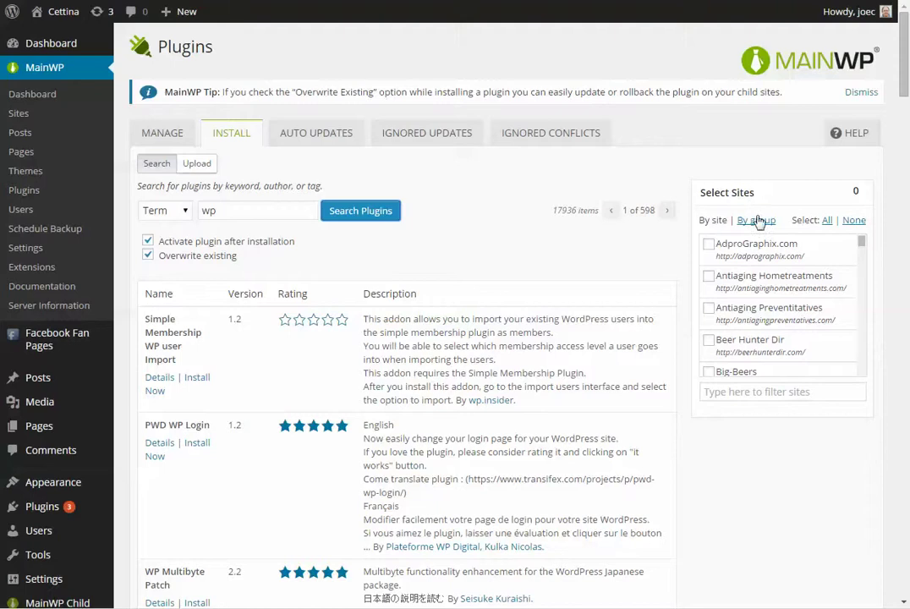
# Select all 38 child sites in the Select Sites box
pyautogui.click(827, 221)
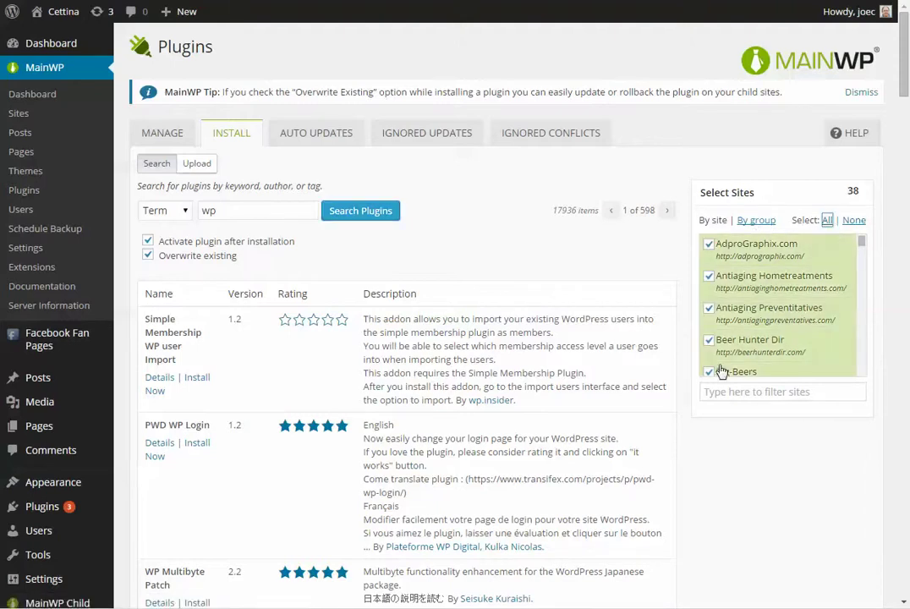